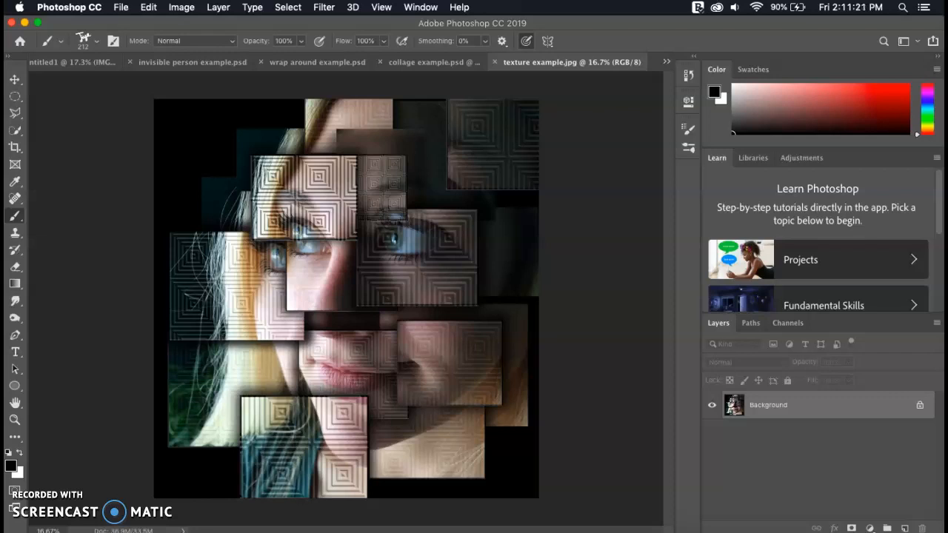
Step: Examine the textured tiles in texture example.jpg up close and as a whole
left_click(383, 188)
scroll(459, 188, "up", 4)
scroll(460, 188, "up", 2)
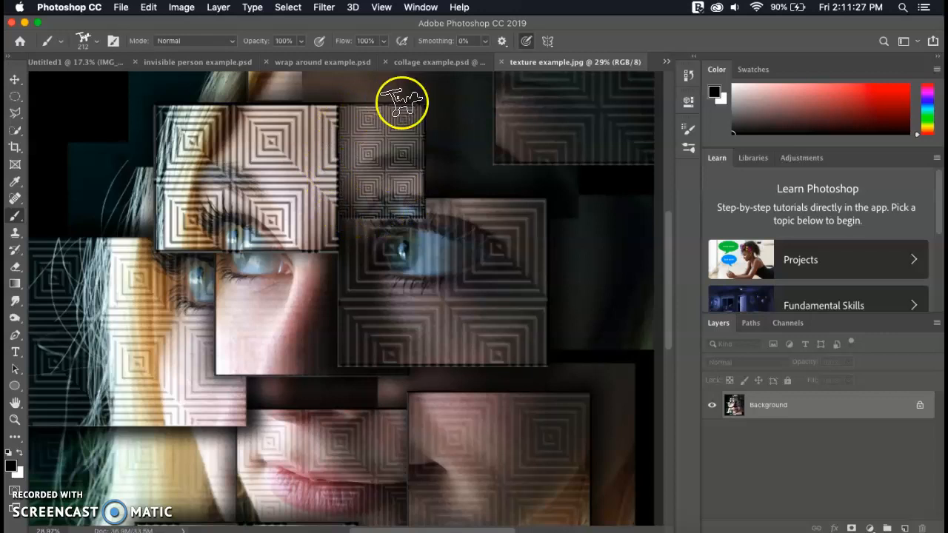
scroll(415, 188, "down", 3)
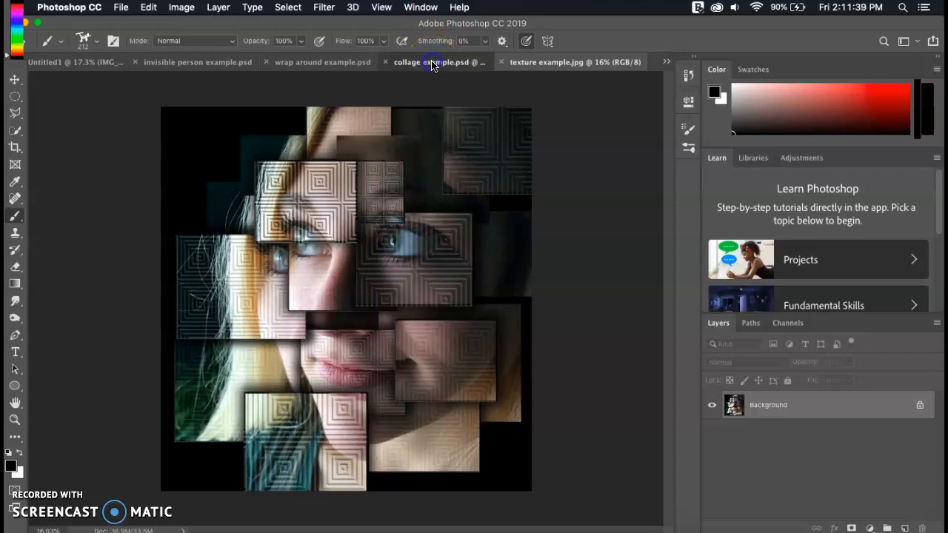
Step: Open the layer style settings for layer 8, the forehead tile in collage example.psd
left_click(434, 64)
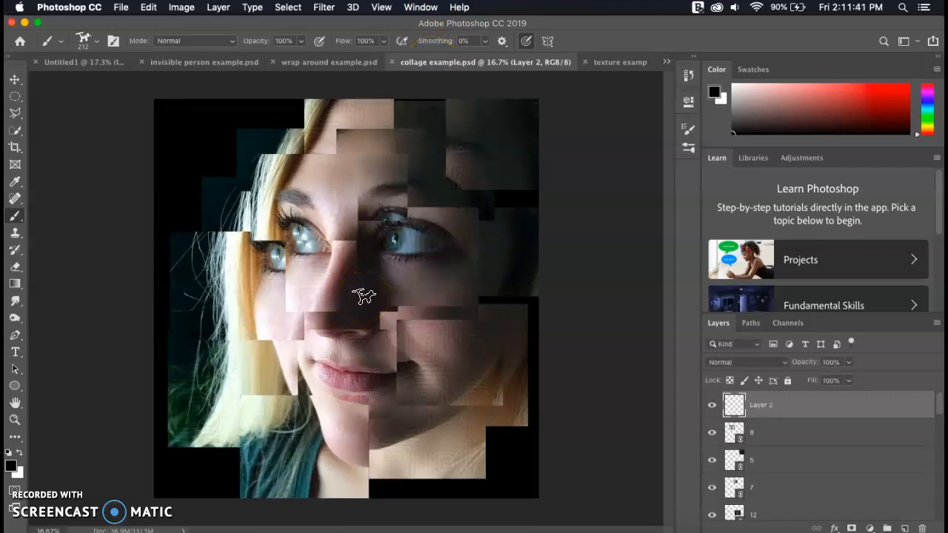
left_click(15, 79)
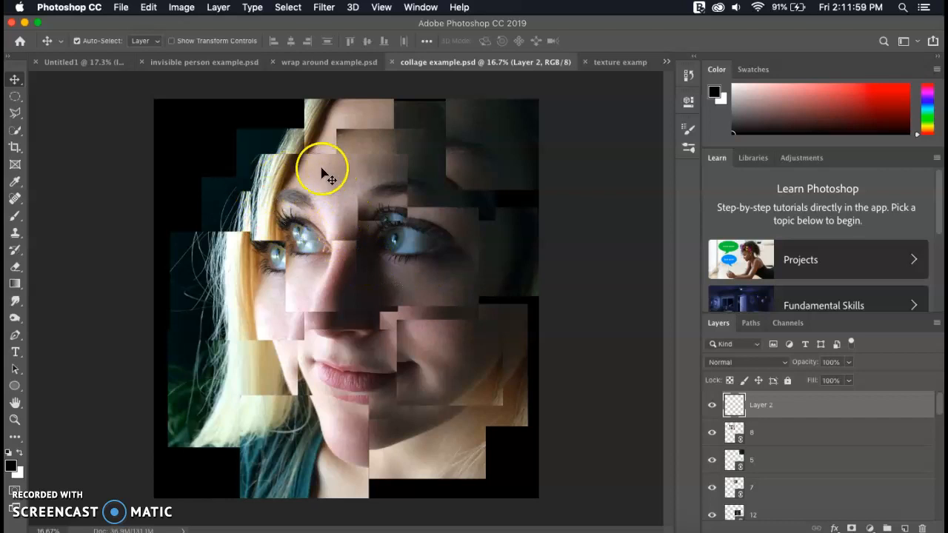
left_click(339, 201)
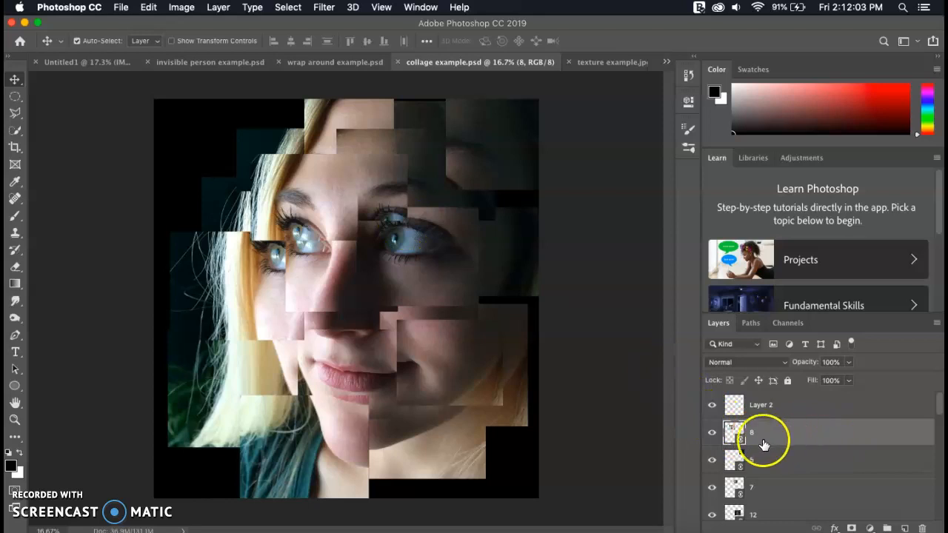
left_click(839, 430)
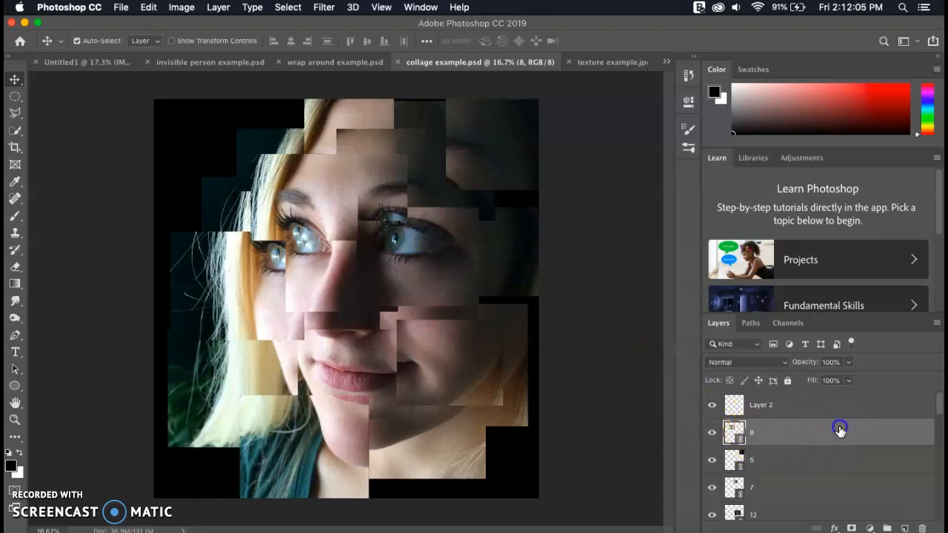
double_click(841, 432)
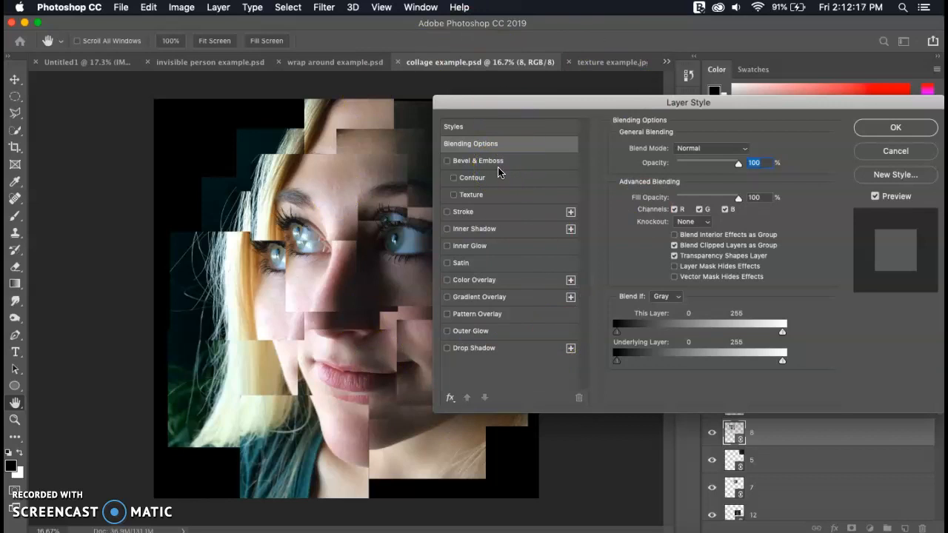
Step: Enable the Bevel & Emboss texture with the concentric squares pattern, at 787% scale and +173% depth
left_click(496, 196)
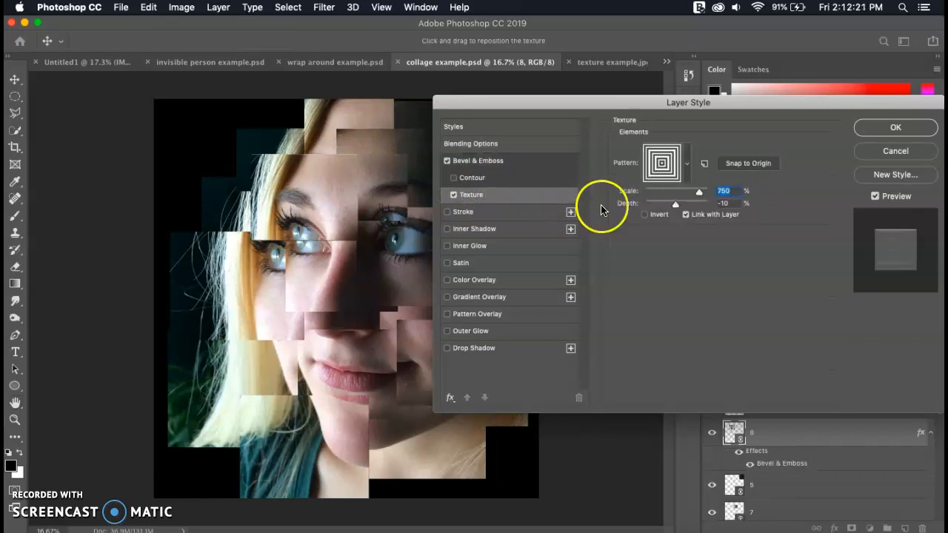
left_click_drag(737, 109, 726, 109)
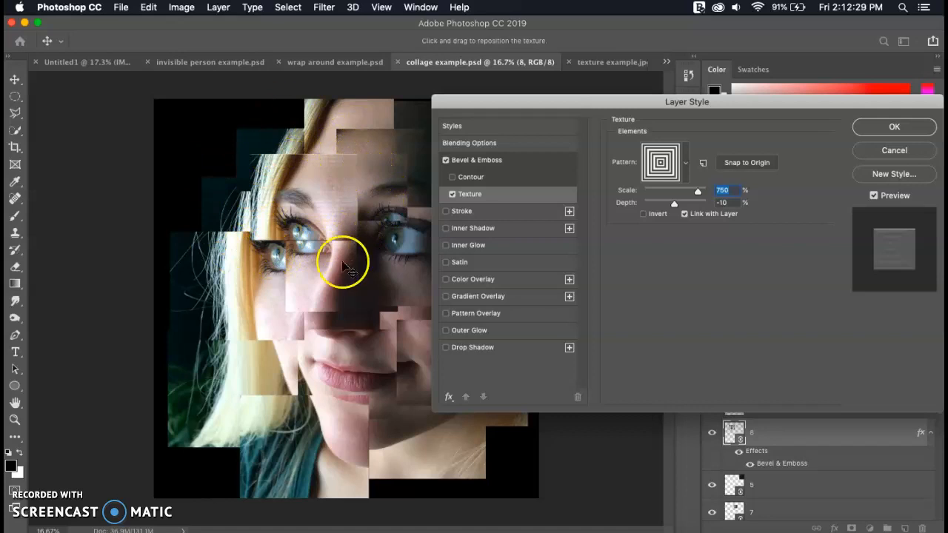
mouse_move(698, 191)
left_mouse_down()
mouse_move(682, 204)
mouse_move(705, 203)
mouse_move(702, 189)
mouse_move(663, 191)
mouse_move(693, 192)
mouse_move(663, 202)
mouse_move(697, 206)
mouse_move(688, 204)
left_mouse_up()
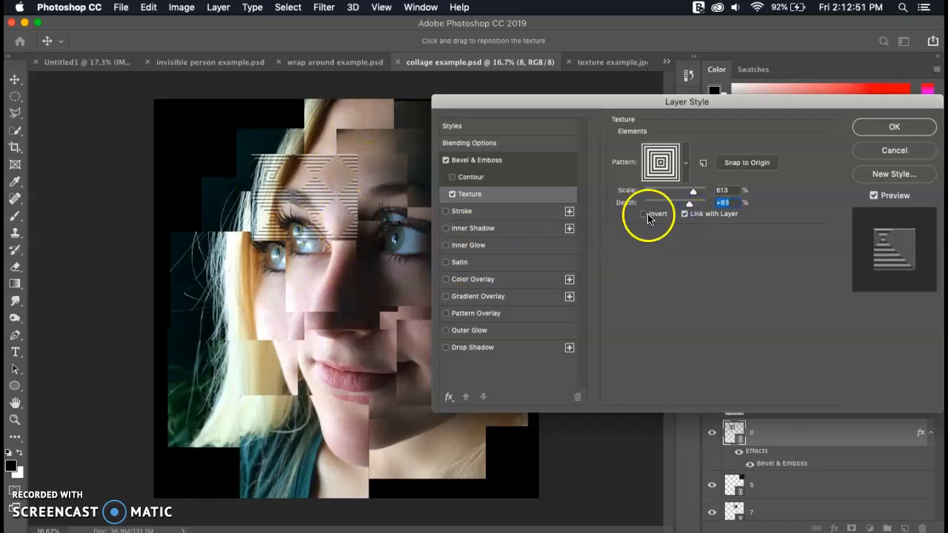
left_click_drag(689, 205, 694, 205)
left_click_drag(256, 204, 311, 204)
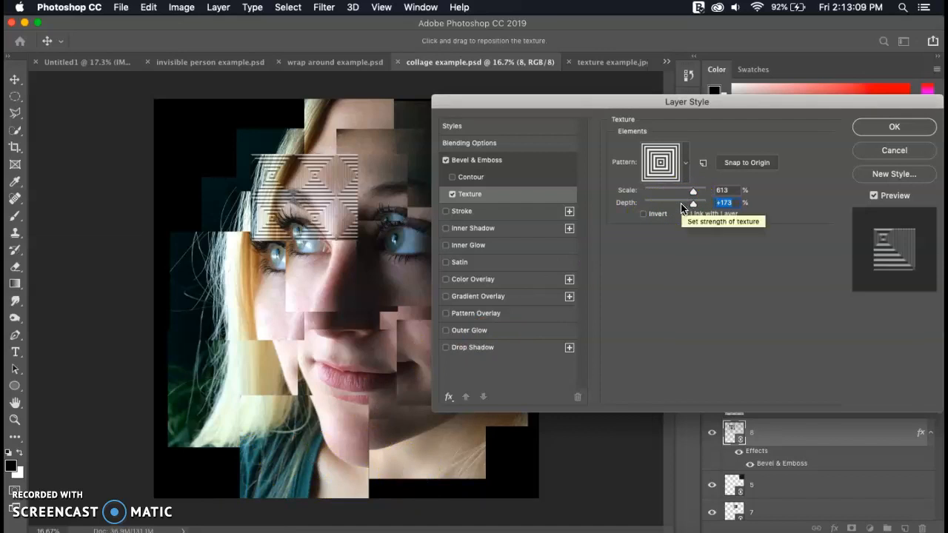
mouse_move(696, 193)
left_mouse_down()
mouse_move(707, 194)
mouse_move(699, 196)
left_mouse_up()
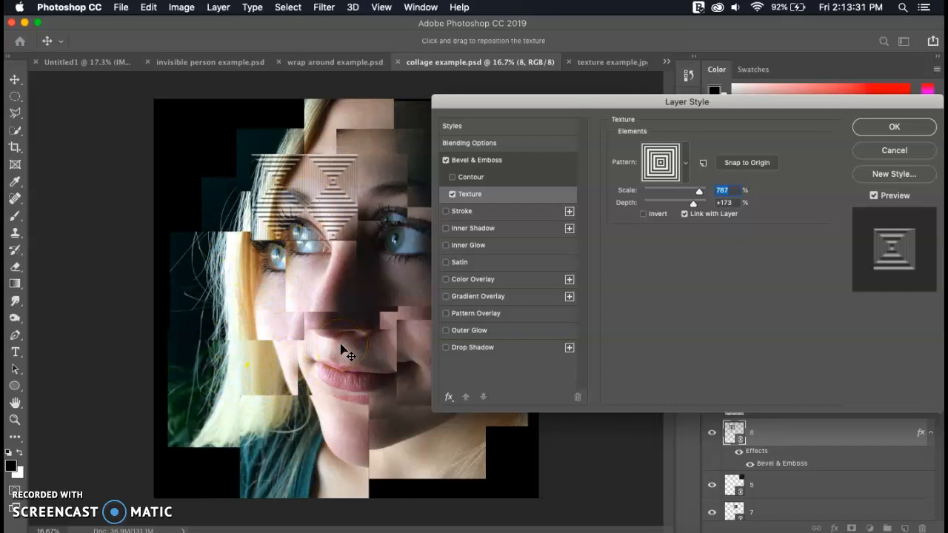
Step: Try the other preset patterns one after another as the forehead tile's texture
left_click(685, 163)
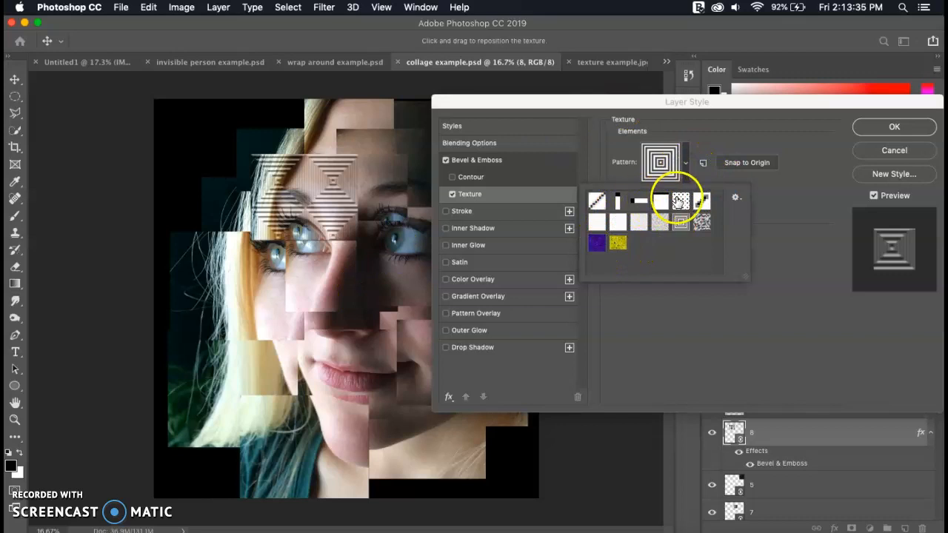
left_click(617, 208)
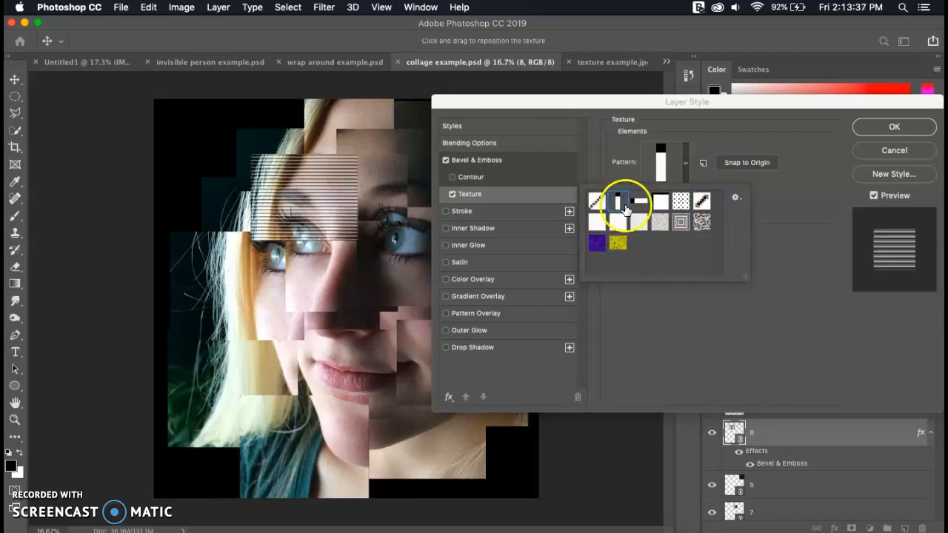
left_click(639, 203)
left_click(656, 205)
left_click(681, 202)
left_click(700, 203)
left_click(702, 222)
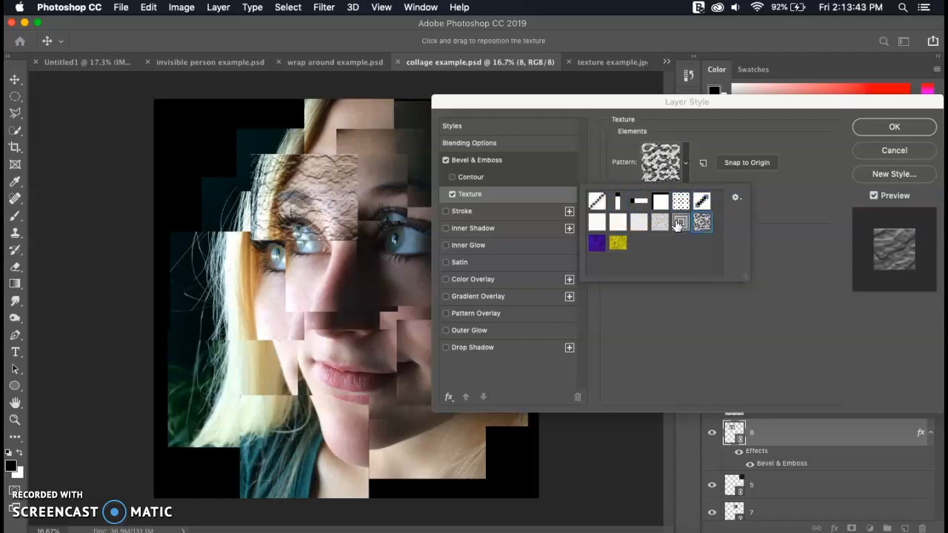
left_click(679, 223)
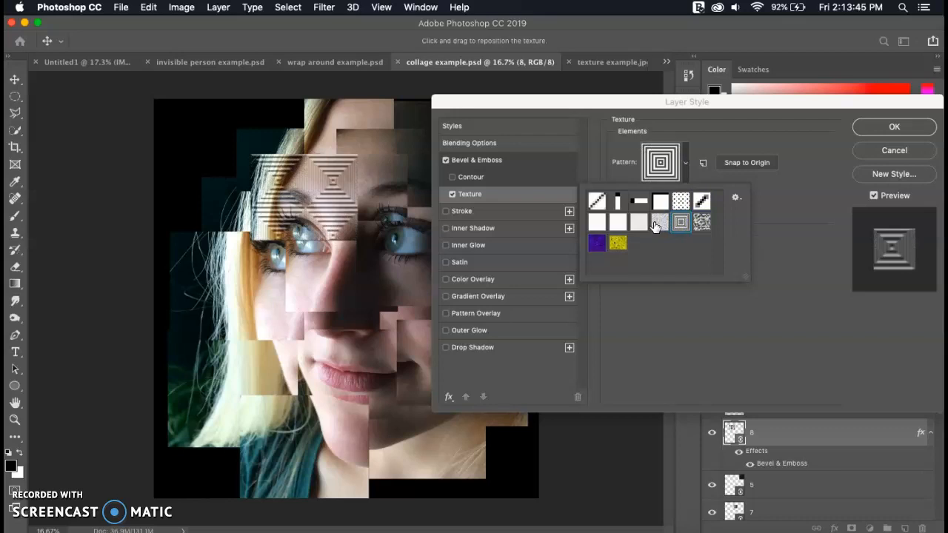
left_click(660, 223)
left_click(635, 224)
left_click(618, 223)
left_click(595, 225)
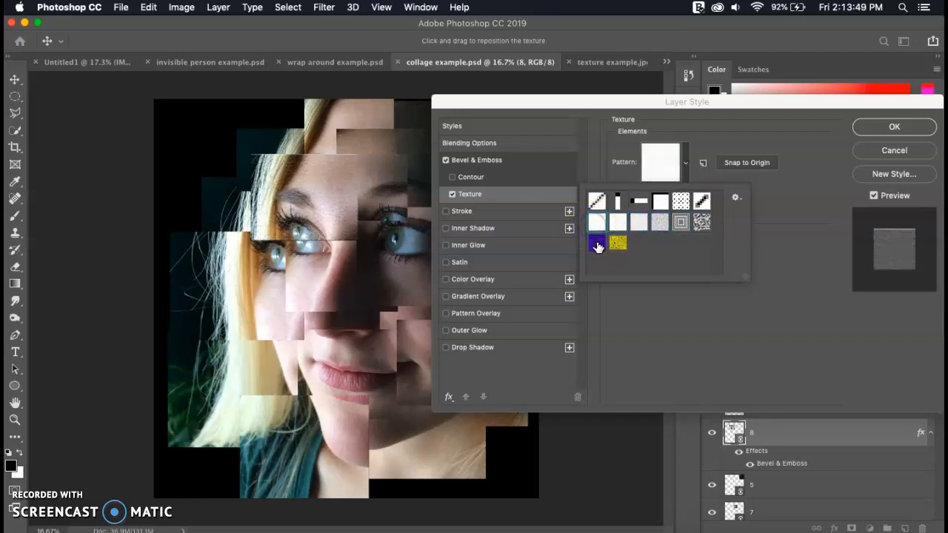
left_click(597, 245)
left_click(617, 244)
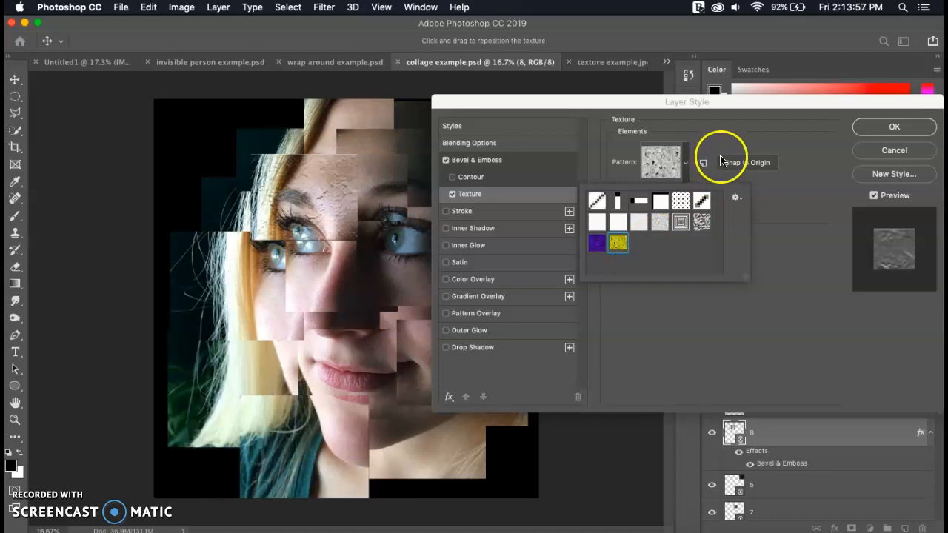
Step: Try to save the current texture pattern as a new preset, and set the texture back to the concentric squares pattern
left_click(735, 197)
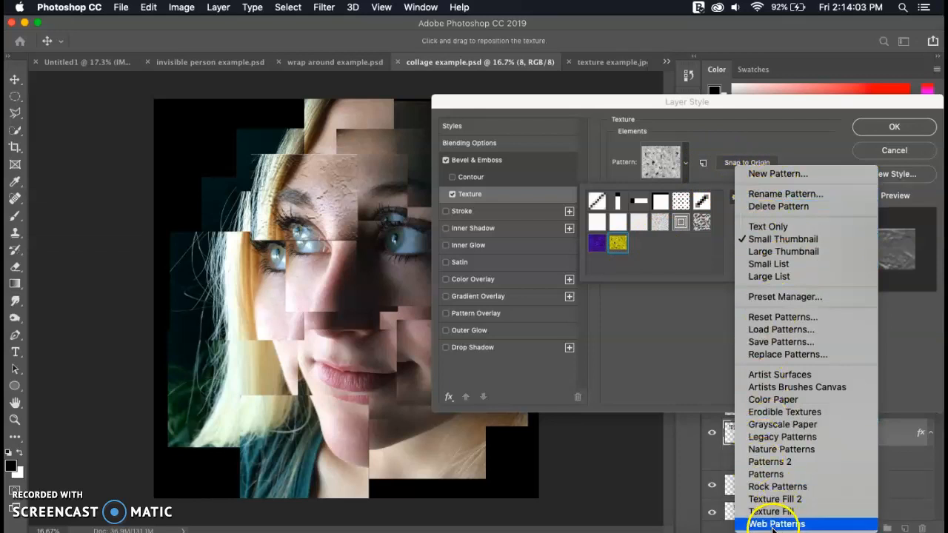
left_click(781, 174)
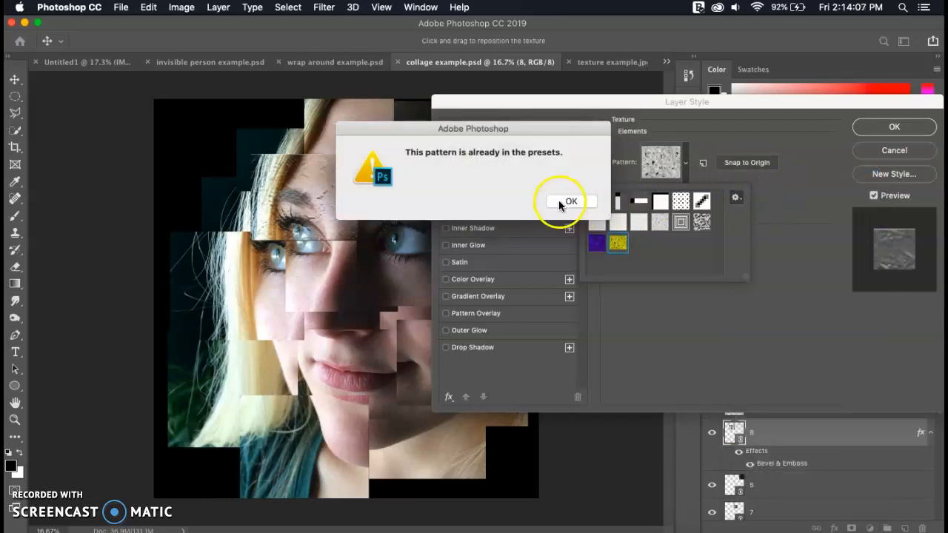
left_click(736, 197)
left_click(680, 221)
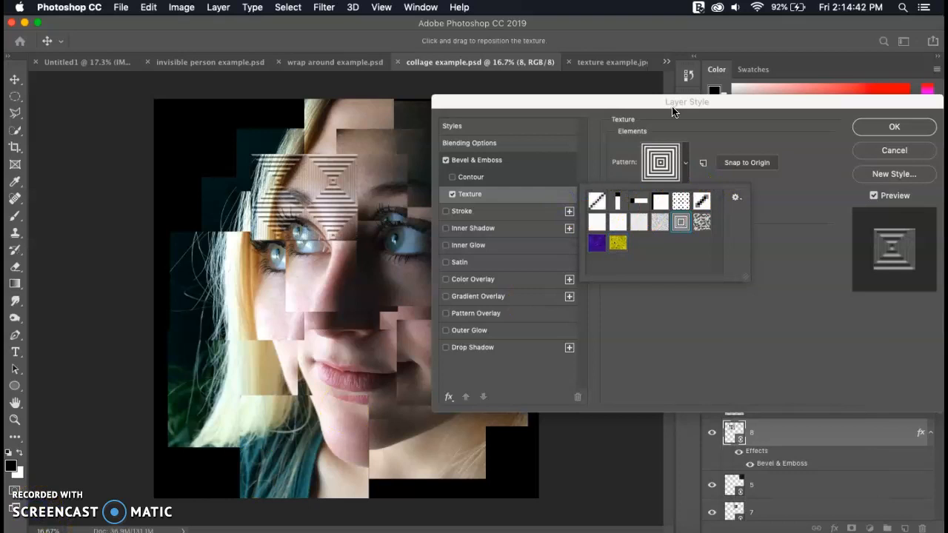
left_click(672, 110)
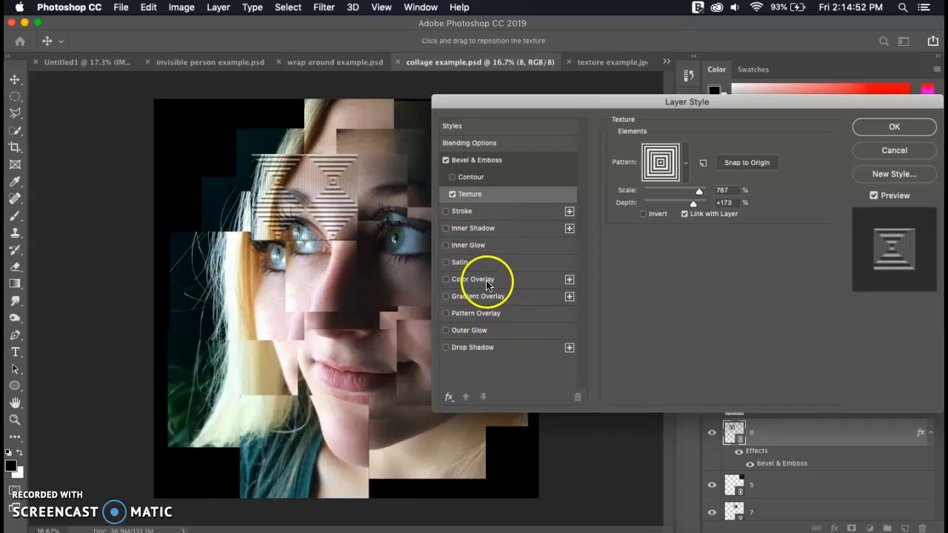
Step: Apply a drop shadow to the forehead tile with 74% opacity, 130° angle, 63 px distance, 22% spread and 62 px size
left_click(519, 351)
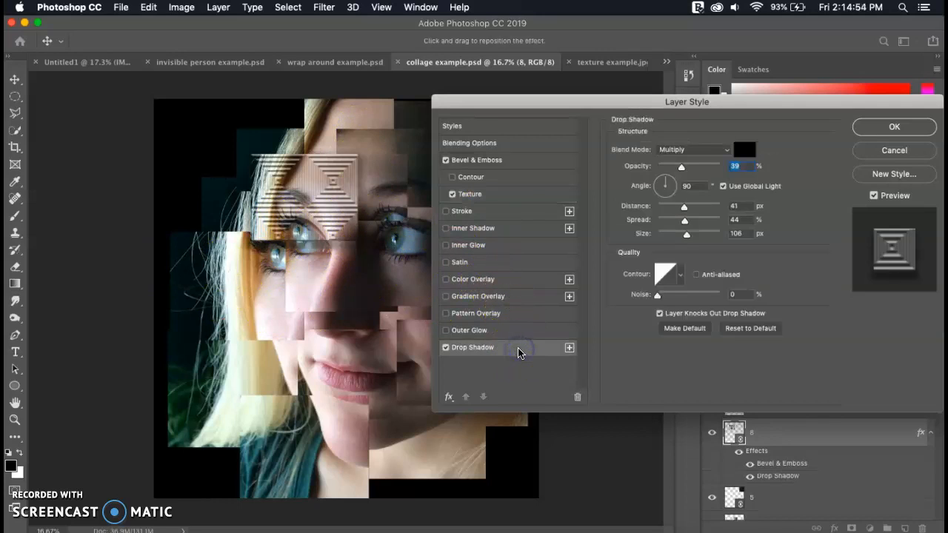
left_click_drag(681, 166, 705, 169)
left_click_drag(709, 167, 711, 168)
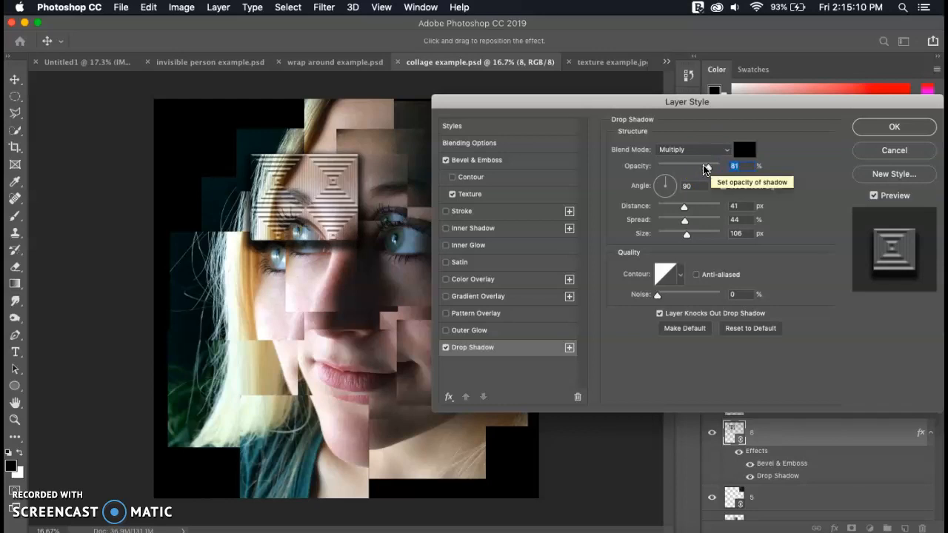
left_click_drag(711, 168, 695, 210)
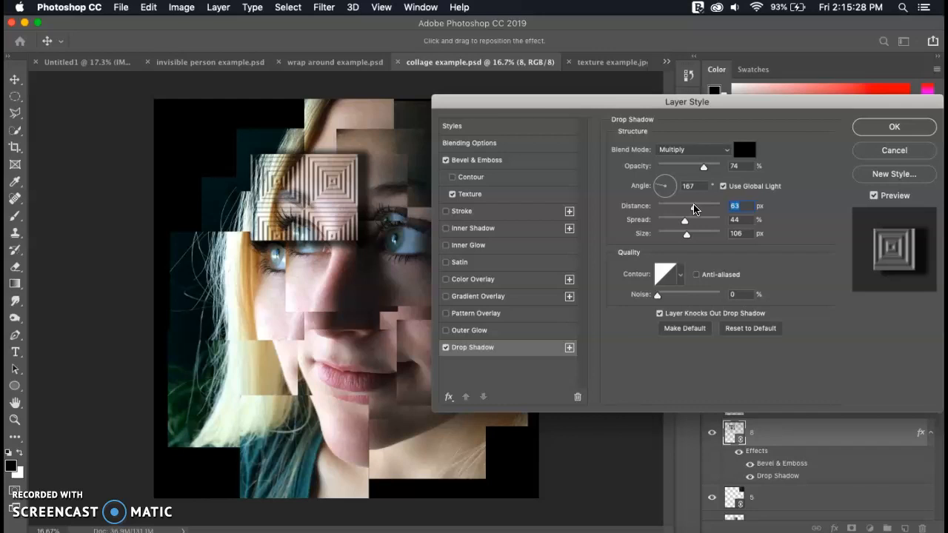
mouse_move(684, 219)
left_mouse_down()
mouse_move(698, 222)
mouse_move(665, 223)
mouse_move(676, 234)
left_mouse_up()
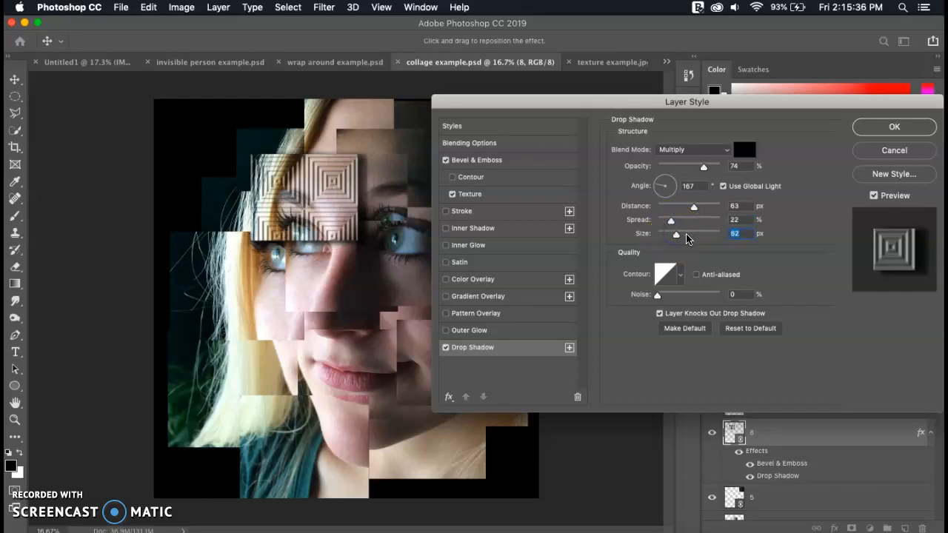
left_click_drag(663, 187, 661, 183)
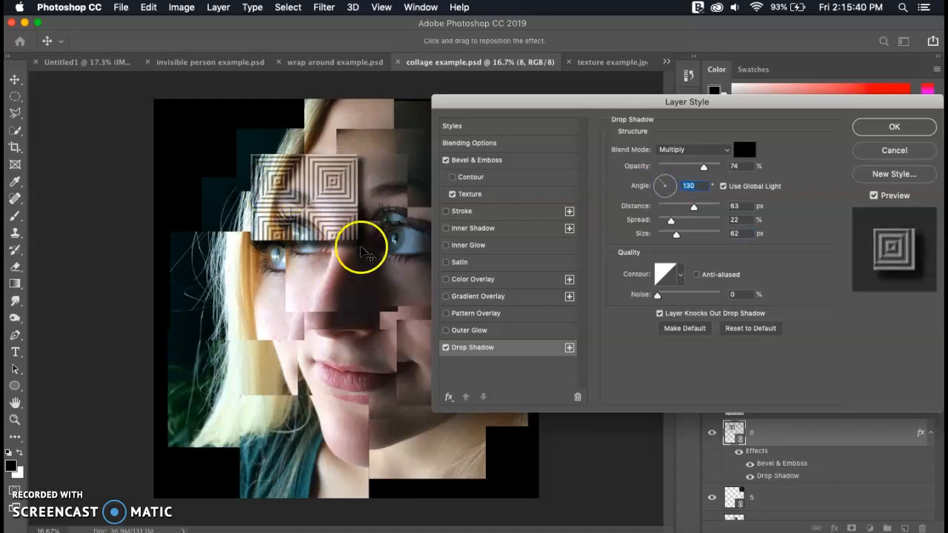
left_click(892, 129)
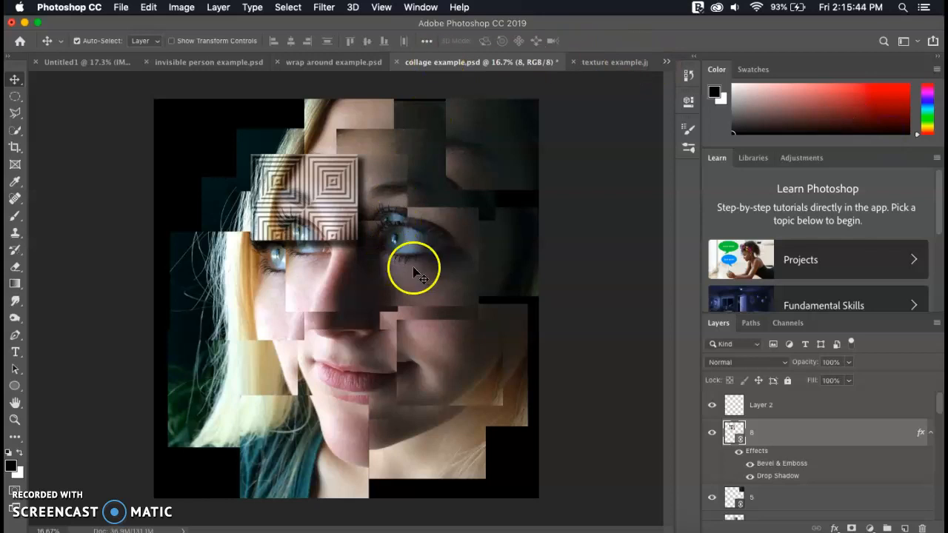
Step: Give layer 11, the nose tile, a concentric squares texture at 671% scale and +51% depth, plus a drop shadow
left_click(312, 274)
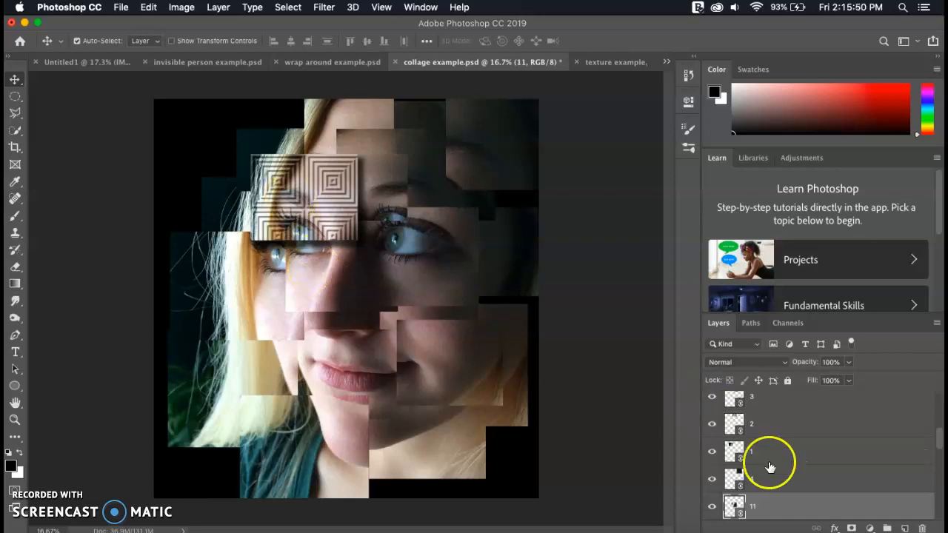
double_click(805, 508)
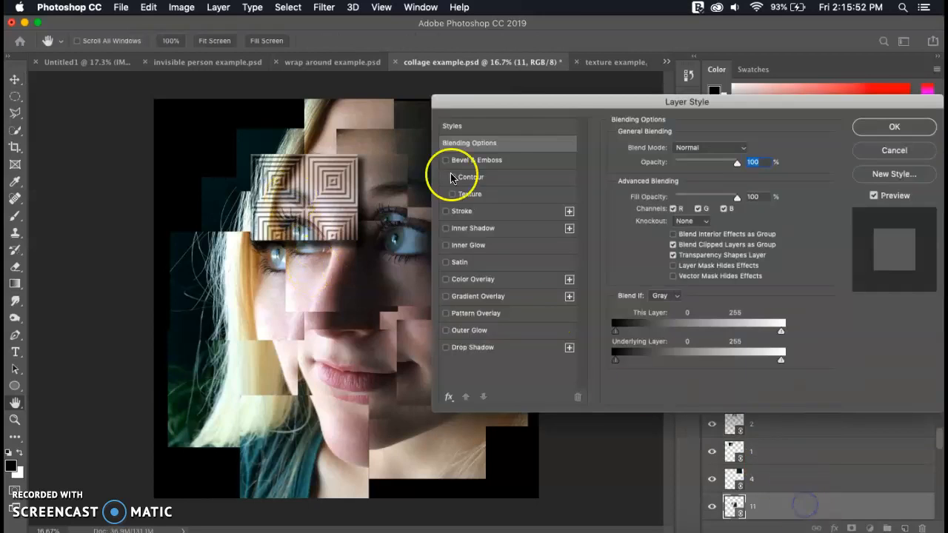
left_click(498, 194)
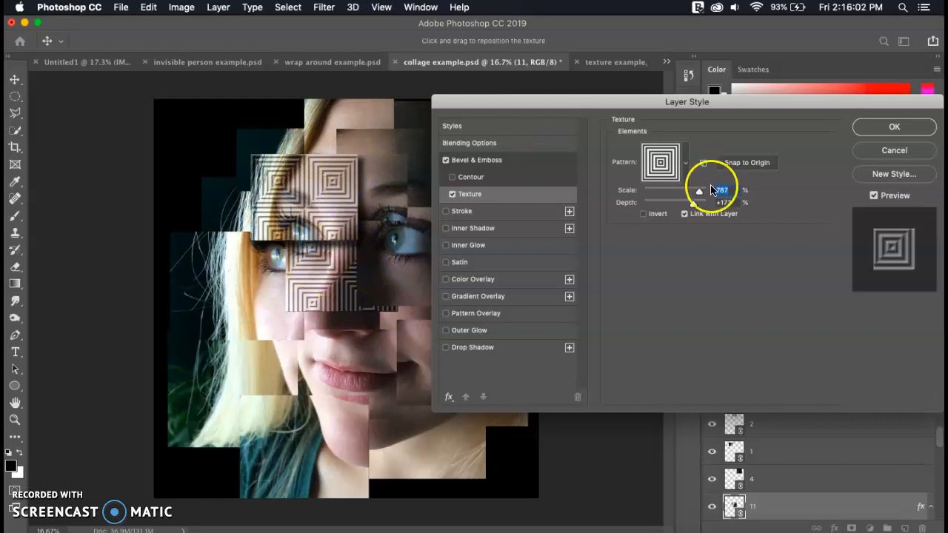
left_click_drag(690, 202, 679, 205)
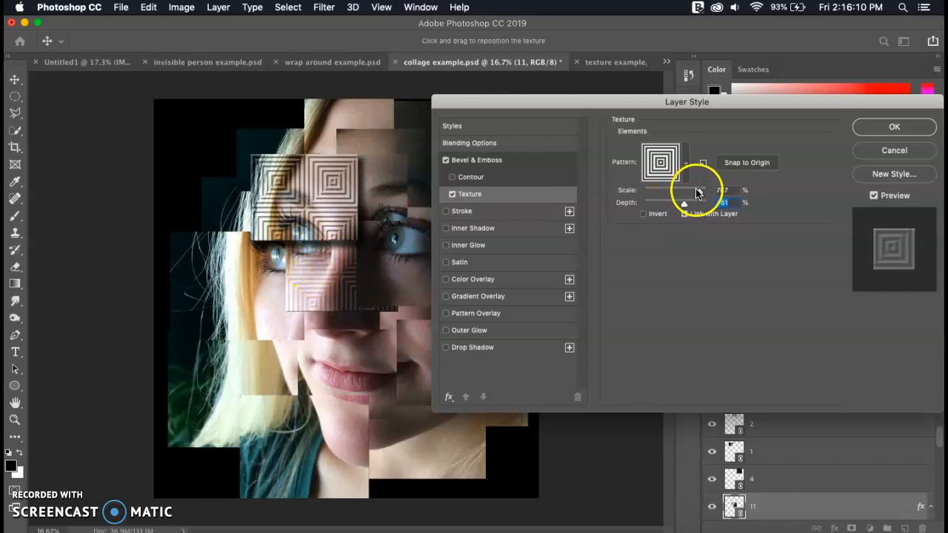
left_click_drag(696, 192, 694, 193)
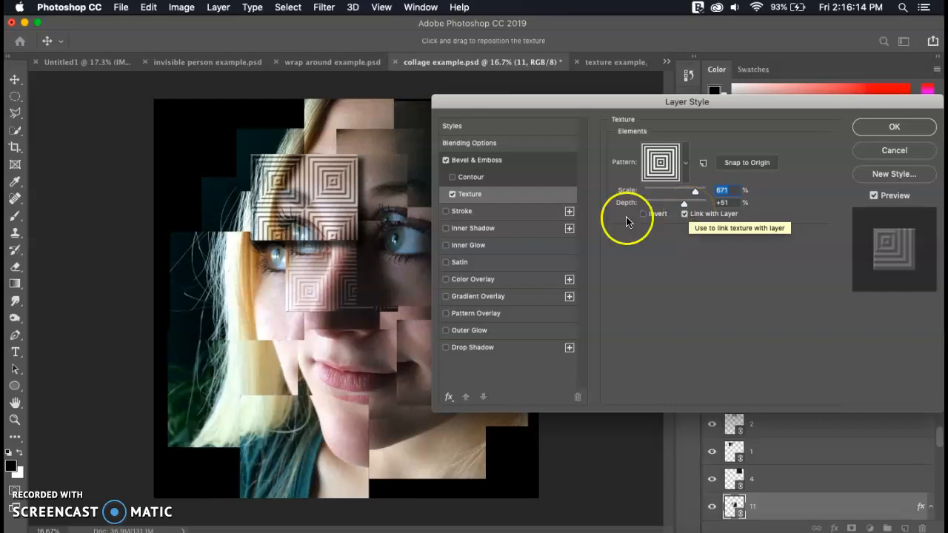
left_click(528, 353)
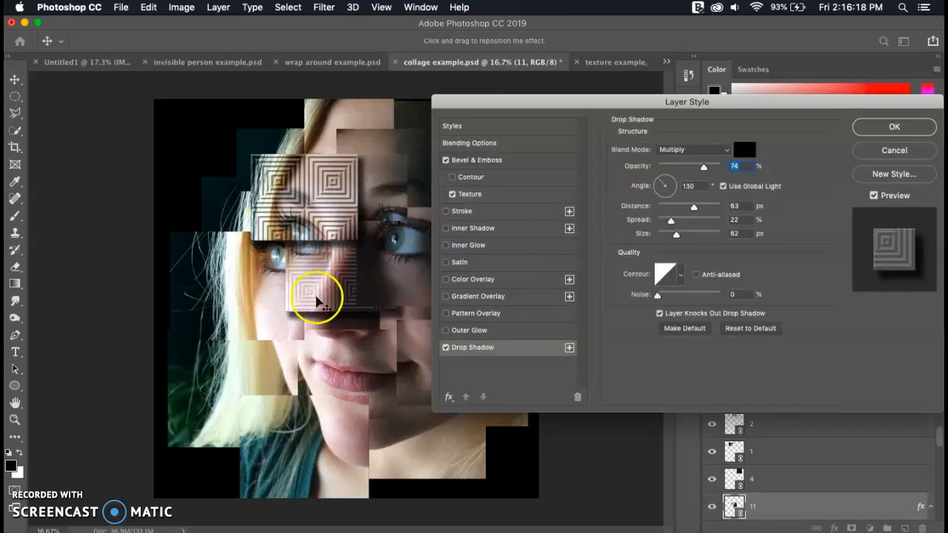
left_click(892, 128)
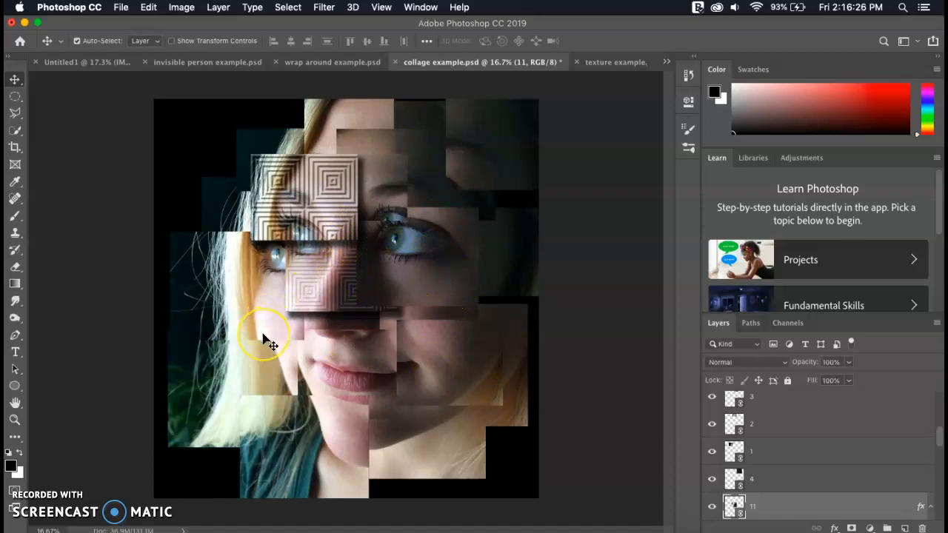
Step: Give layer 18, the lower hair tile, a concentric squares texture at 400% scale and +26% depth
left_click(243, 374)
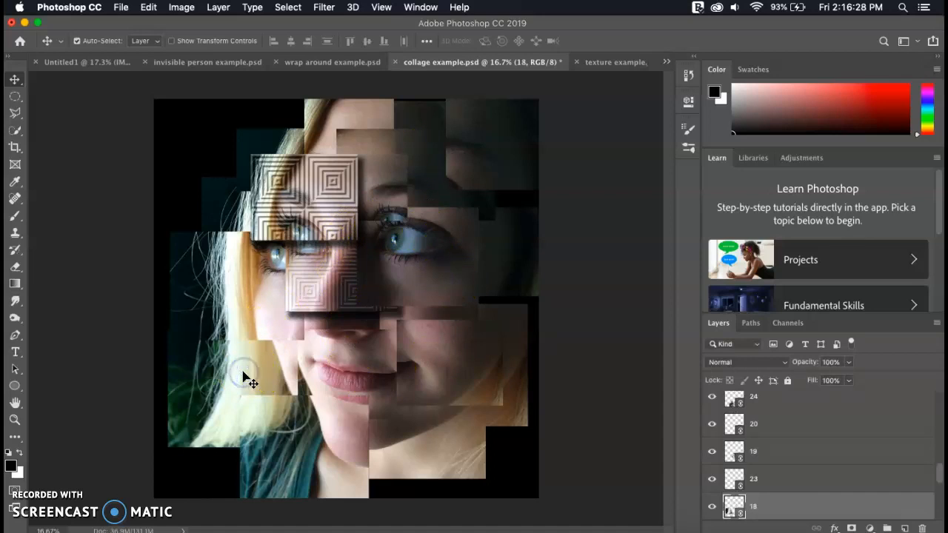
double_click(794, 508)
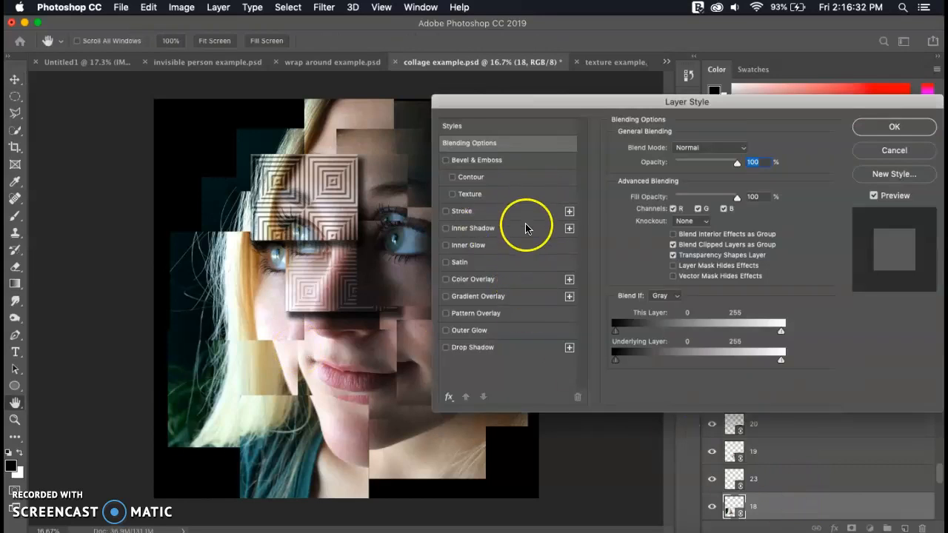
left_click(527, 317)
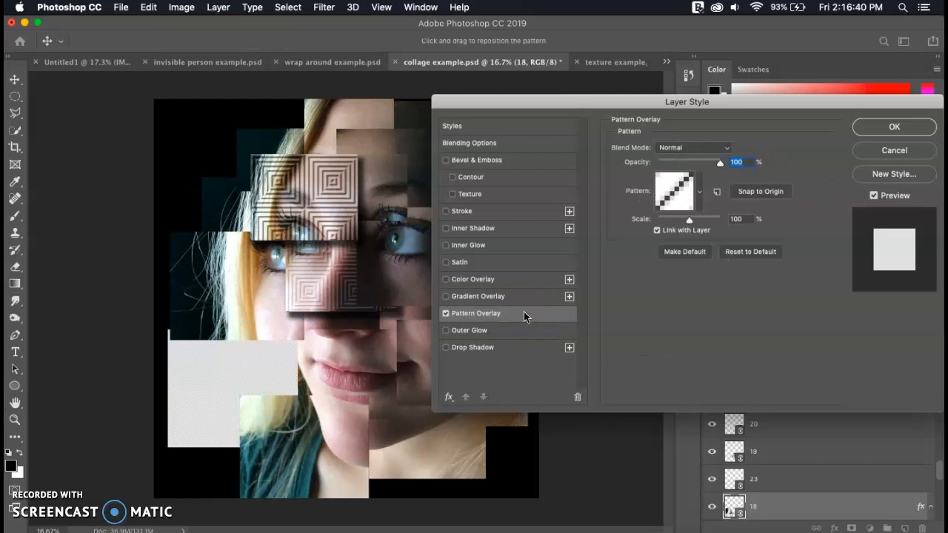
left_click(445, 314)
left_click(497, 194)
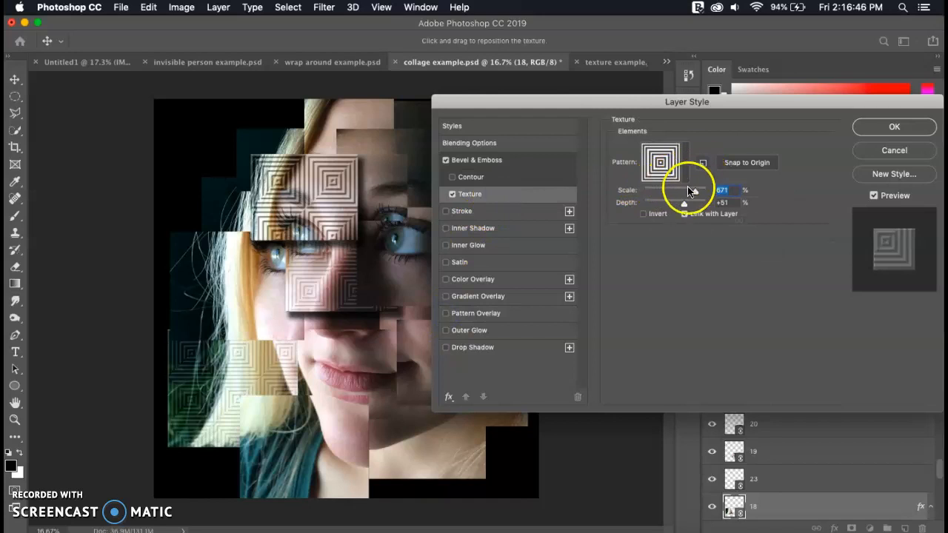
left_click(682, 204)
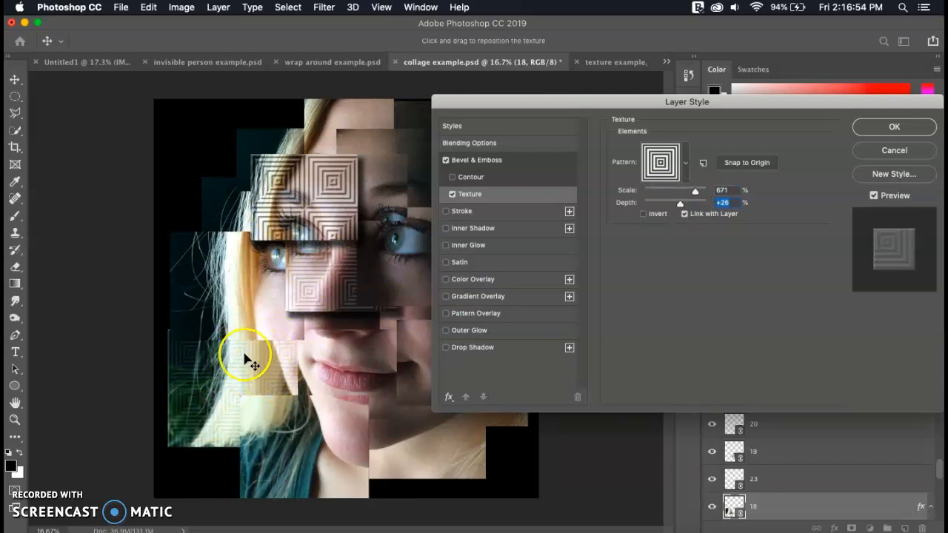
left_click_drag(689, 193, 695, 192)
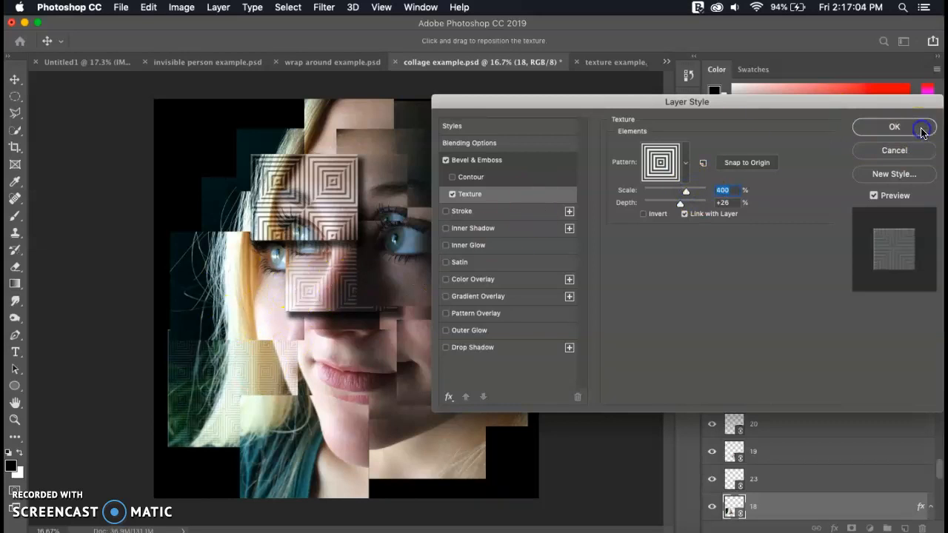
left_click(895, 126)
Step: Add a drop shadow and a Bevel & Emboss concentric squares texture to layer 20, the cheek tile beside the mouth
left_click(446, 368)
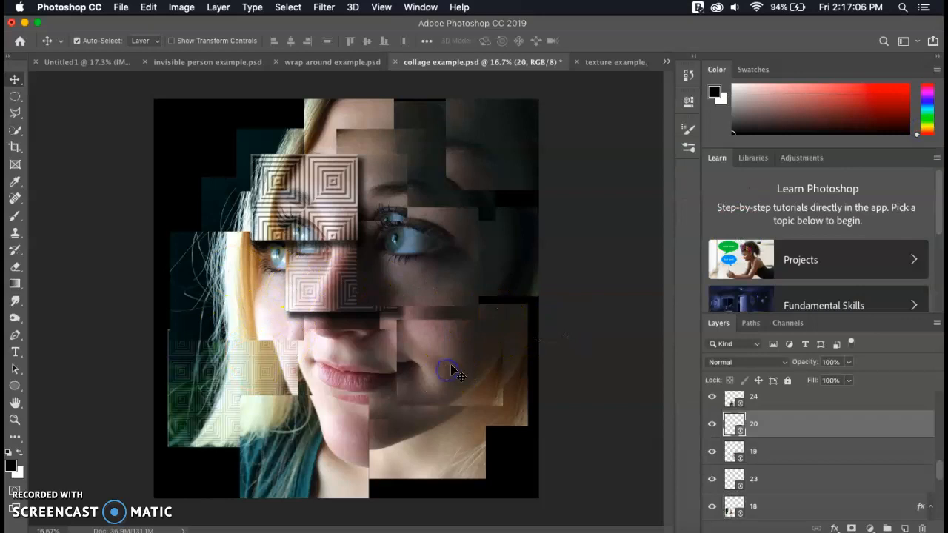
double_click(807, 425)
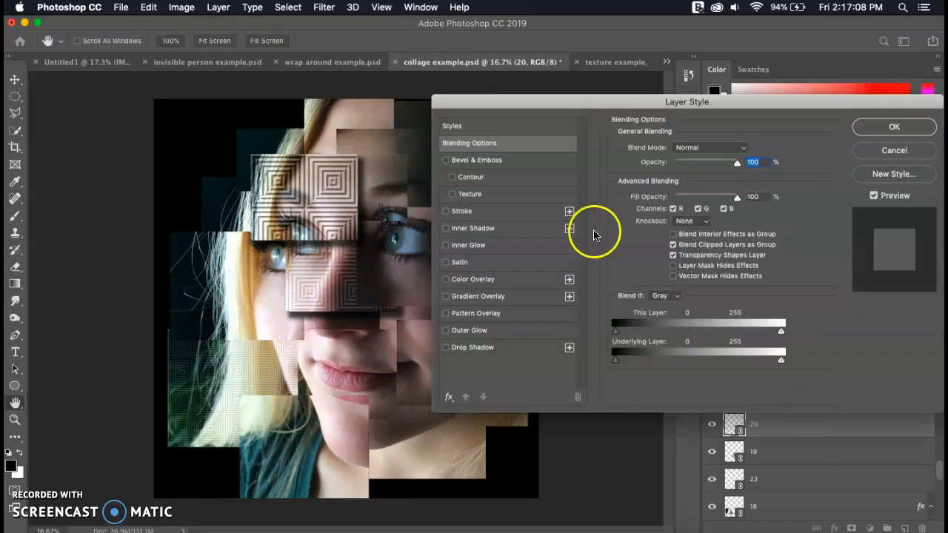
left_click(508, 348)
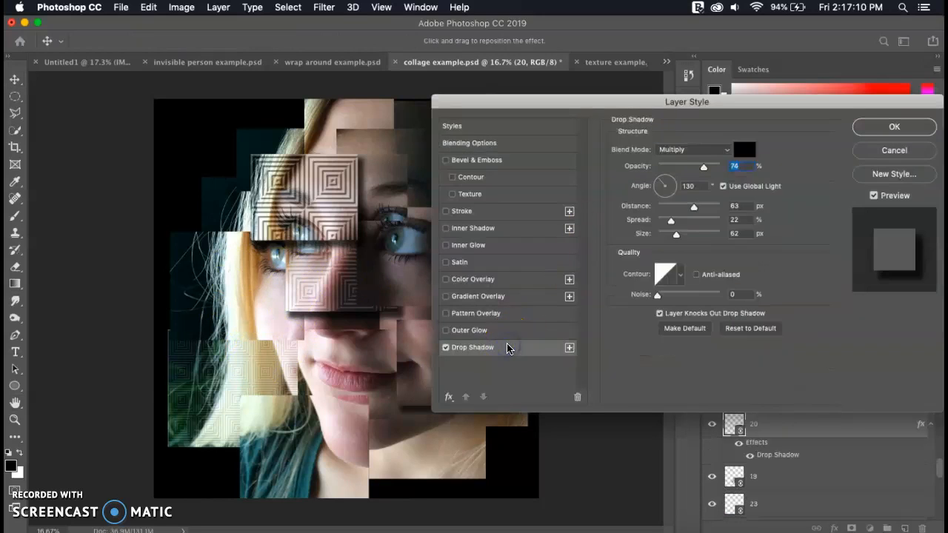
left_click(519, 197)
left_click_drag(556, 106, 714, 108)
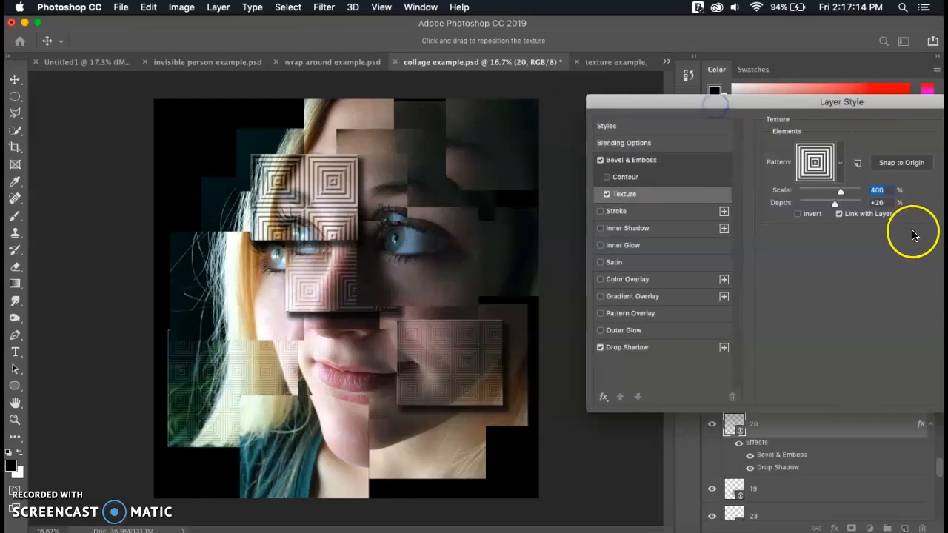
Step: Set layer 20's texture to 845% scale and +71% depth, and bring up texture example.jpg for comparison
left_click_drag(841, 192, 852, 190)
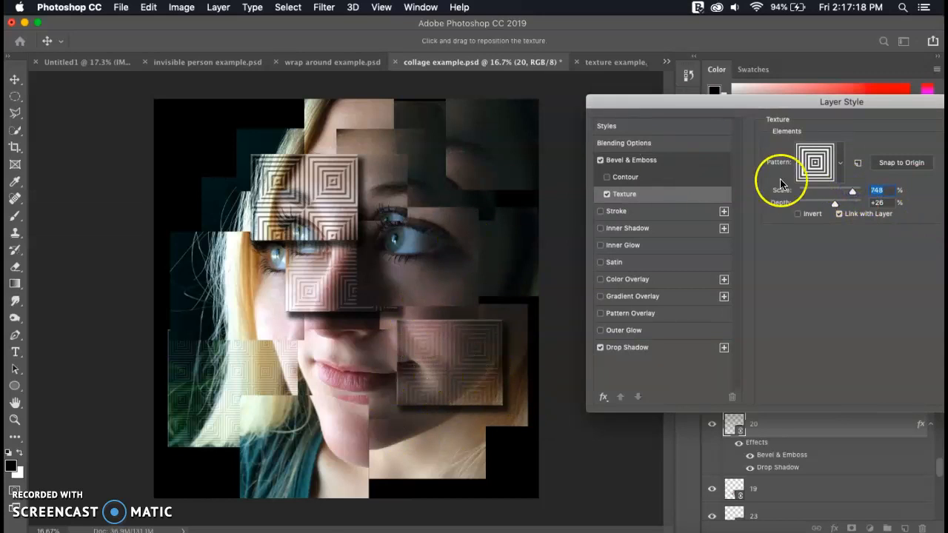
left_click_drag(837, 208, 856, 191)
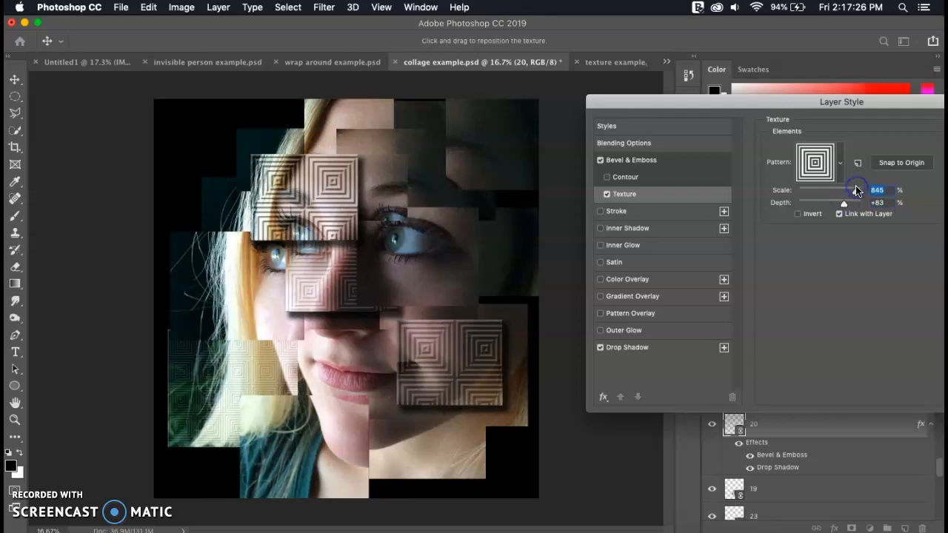
left_click(858, 204)
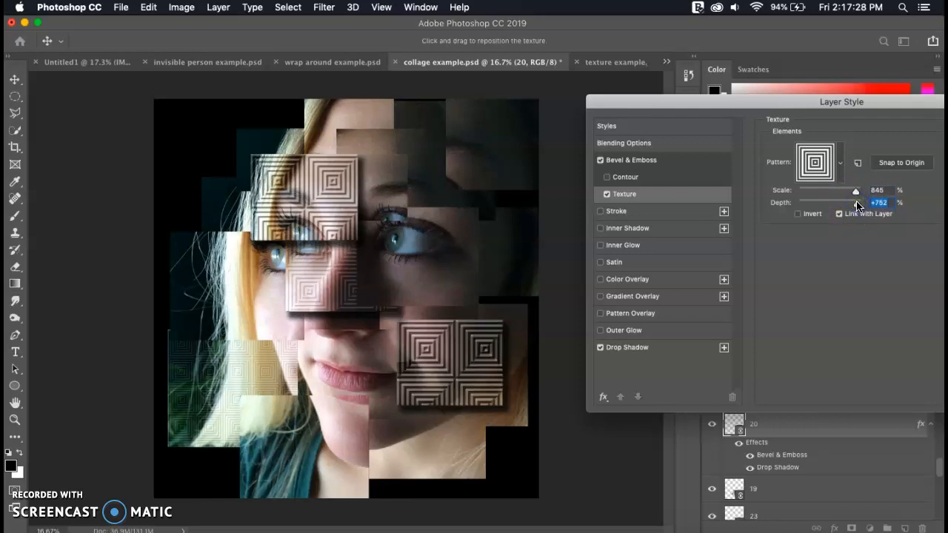
left_click(848, 204)
left_click(843, 204)
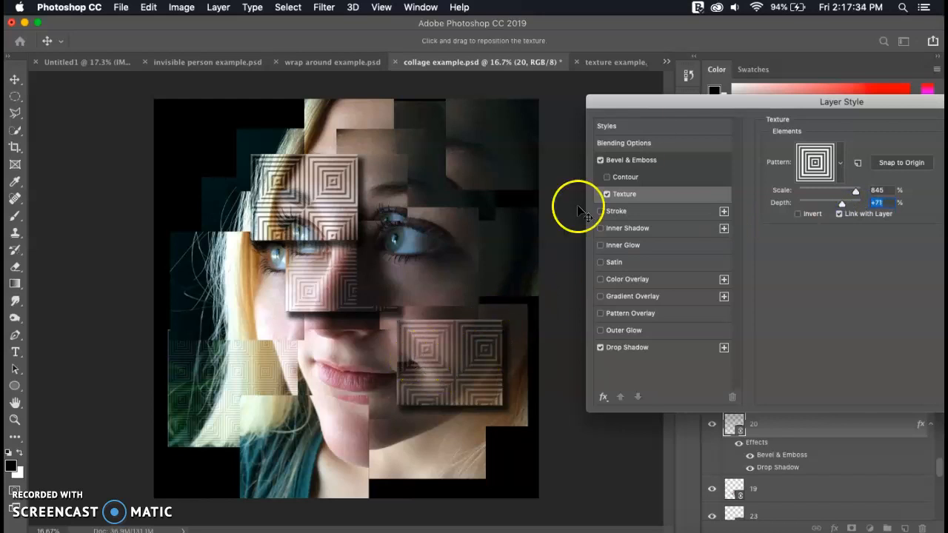
left_click_drag(724, 113, 513, 111)
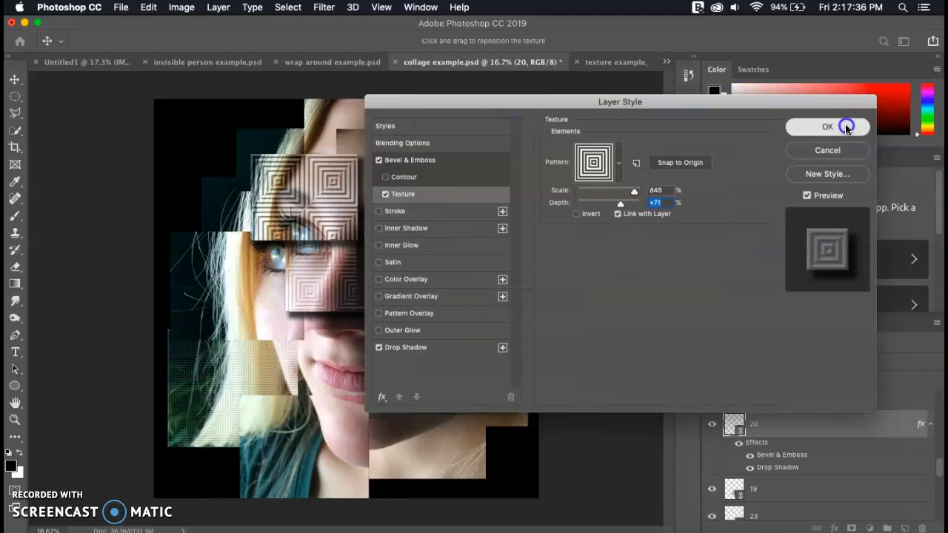
left_click(840, 127)
left_click(614, 63)
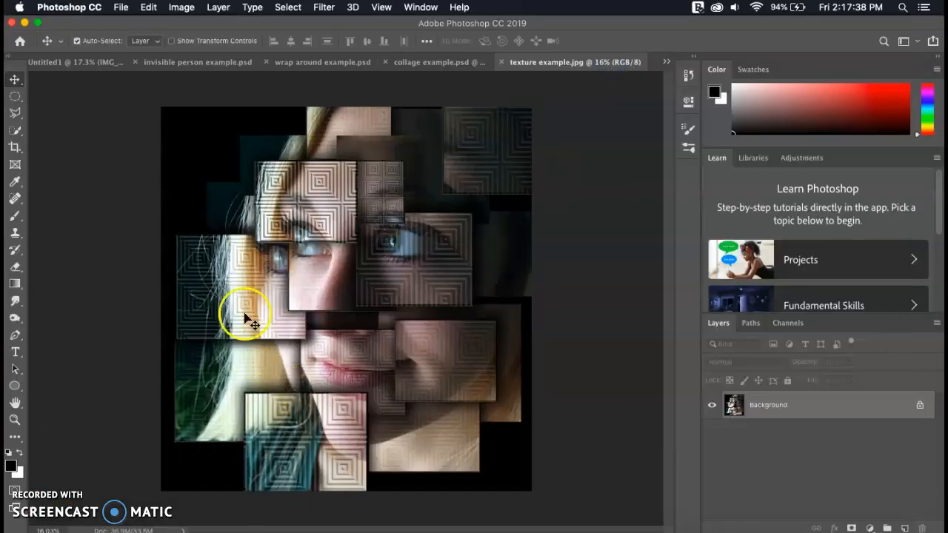